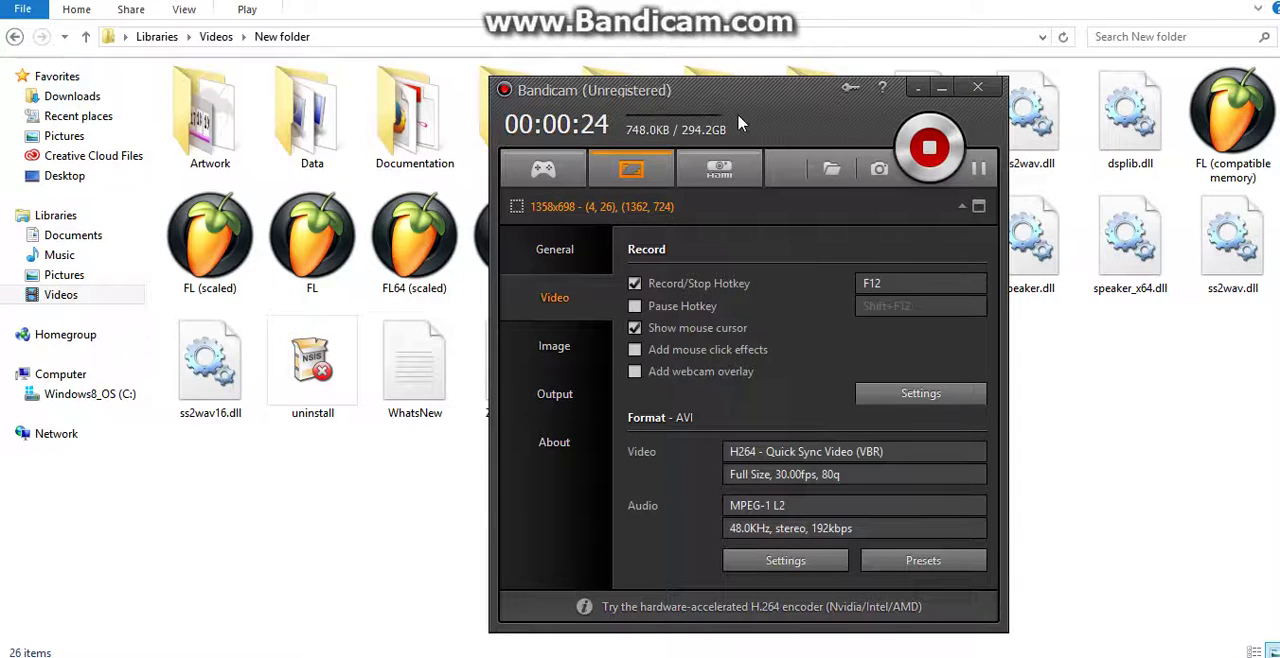
- Launch FL Studio from its program file in the FL Studio install folder
click(414, 243)
click(322, 248)
double_click(322, 248)
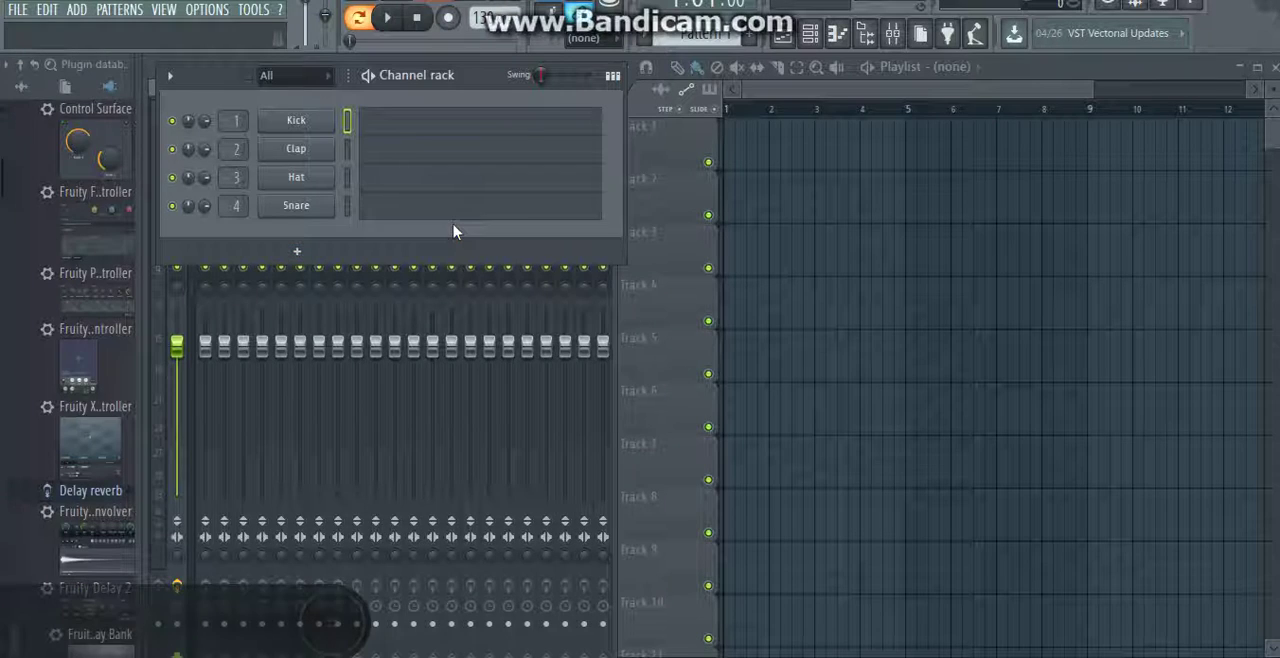
- Show the Kick channel's empty note grid in the piano roll
click(838, 33)
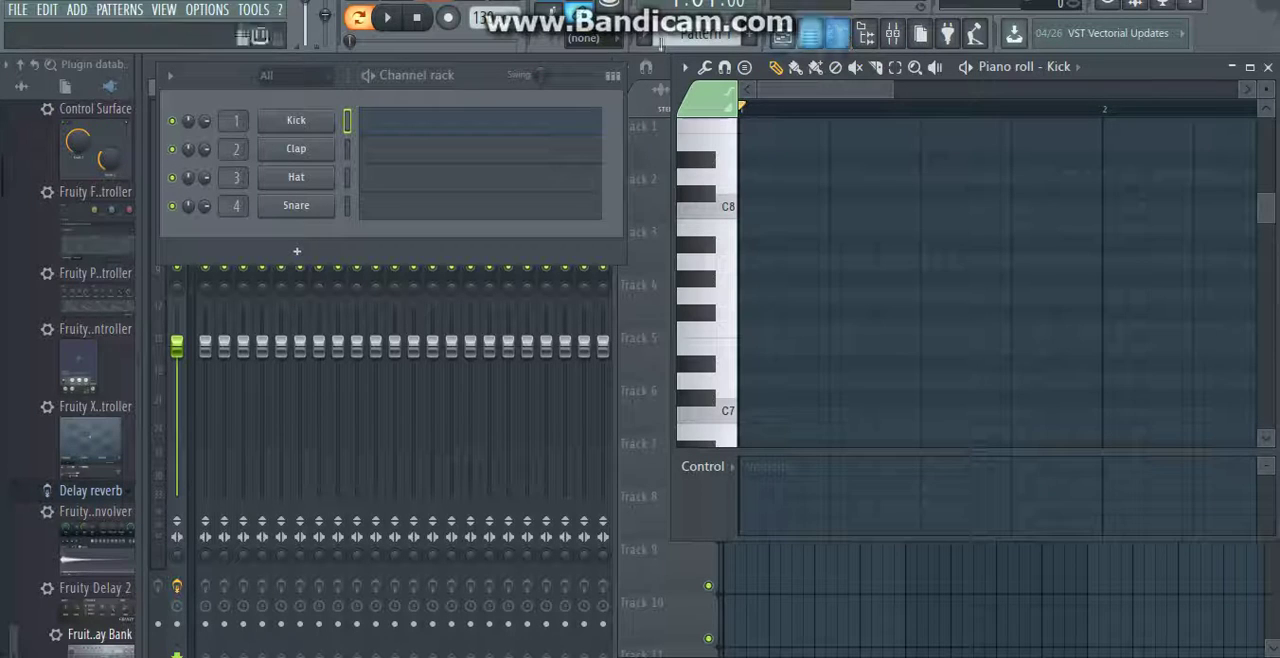
- Lower the project tempo to 95 BPM and return to the Kick piano roll
drag(483, 18, 483, 26)
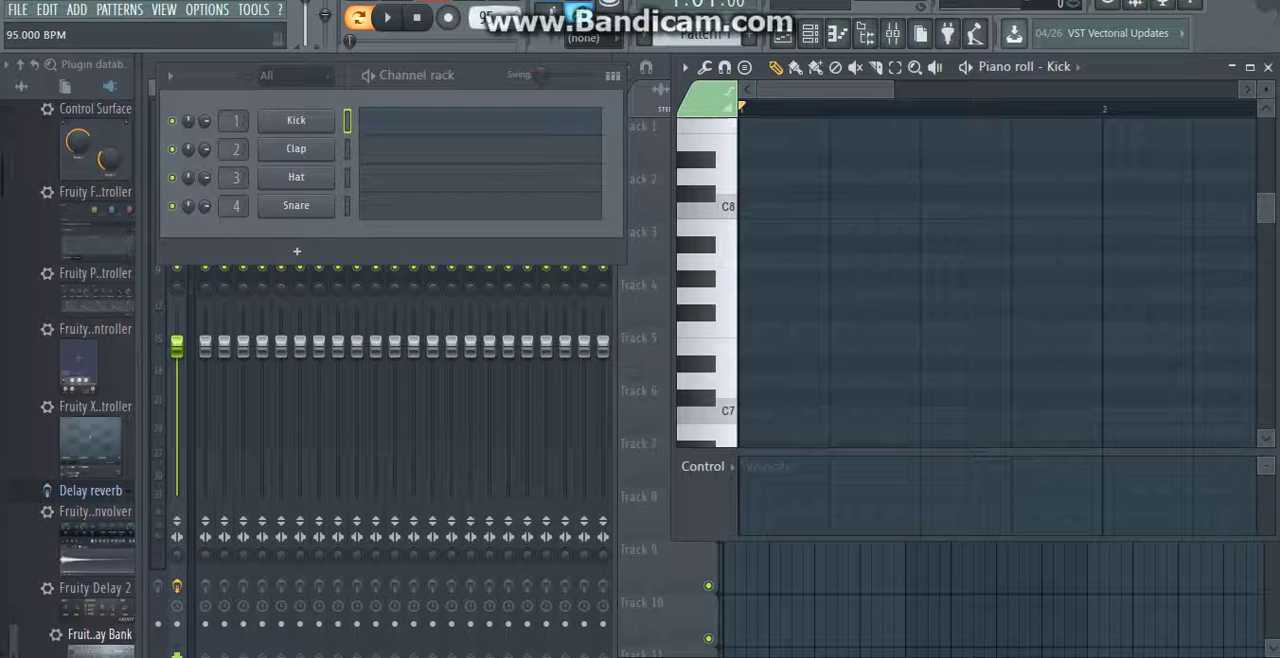
click(385, 130)
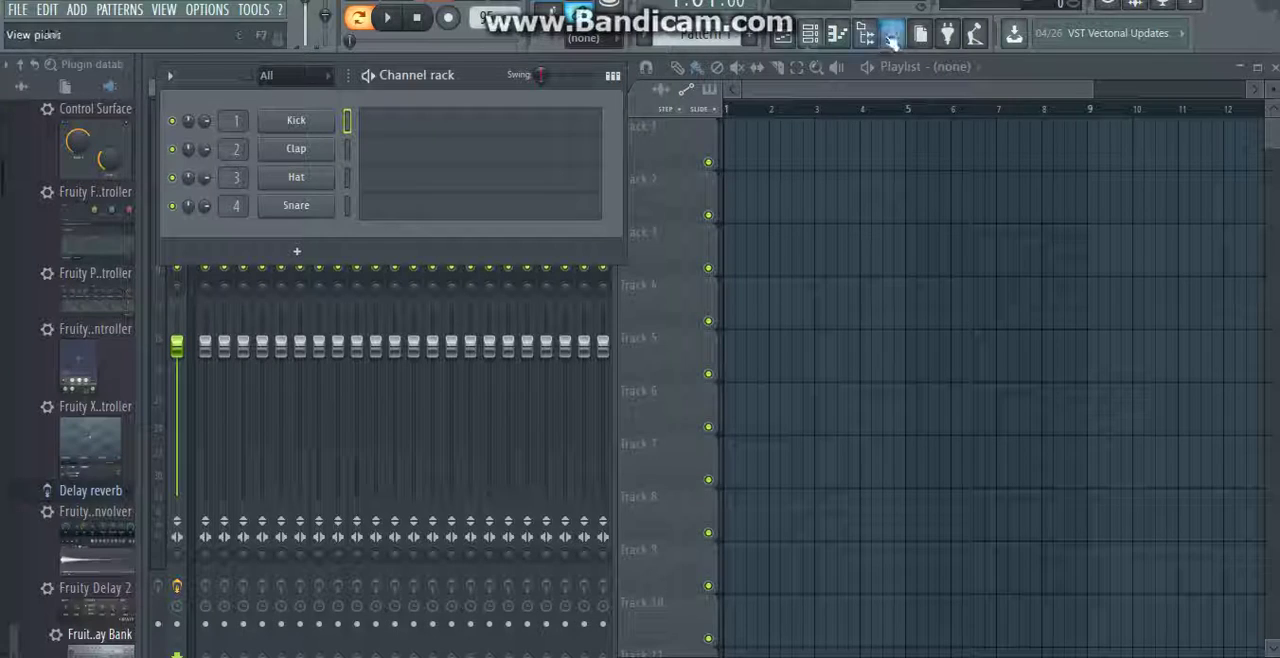
click(838, 34)
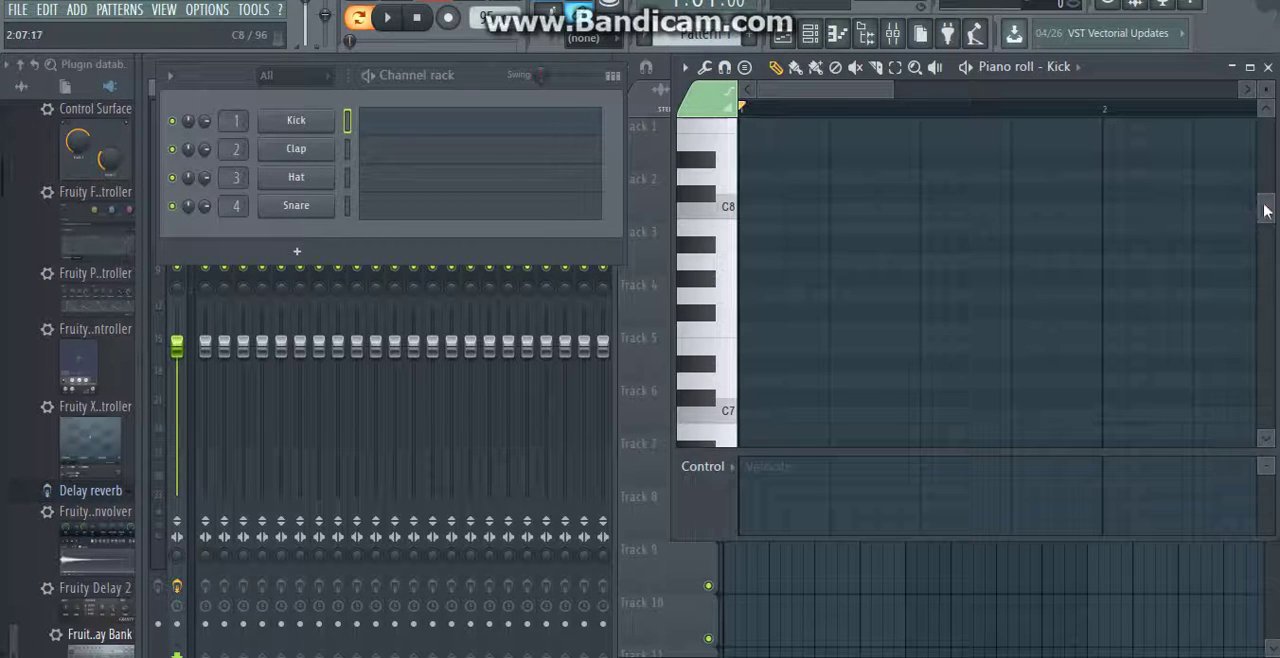
drag(1266, 210, 1268, 223)
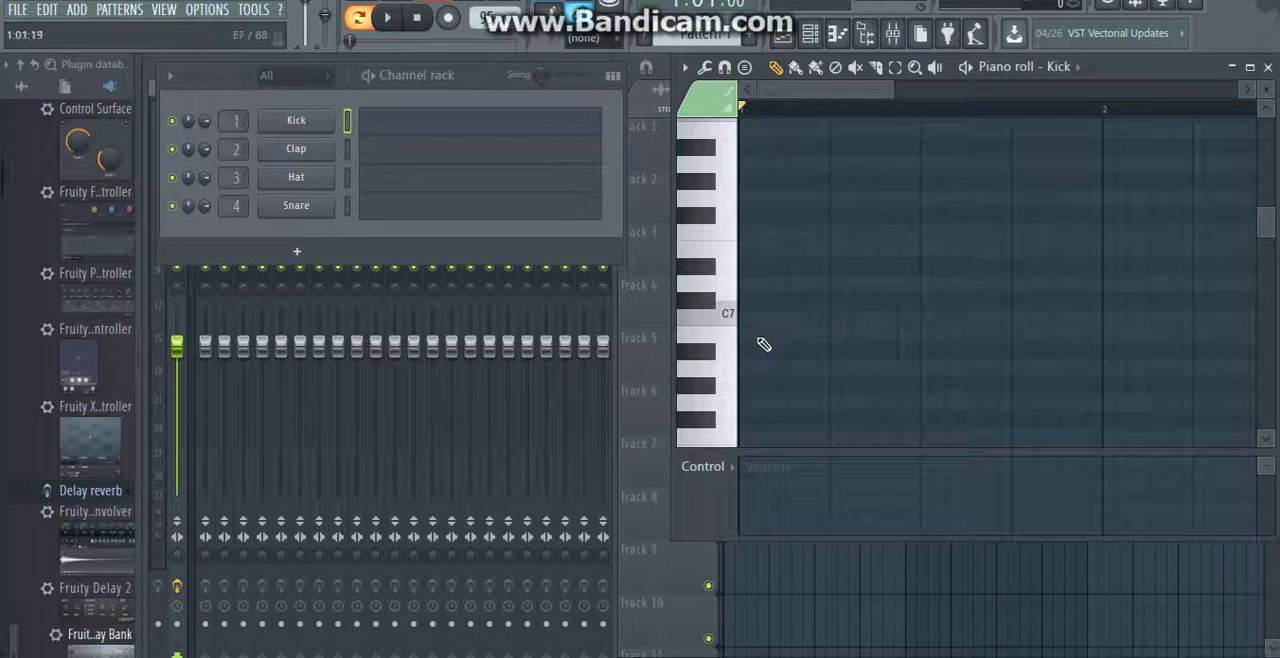
- Draw three Kick notes on C7 in bar one, nudging the second slightly
click(758, 320)
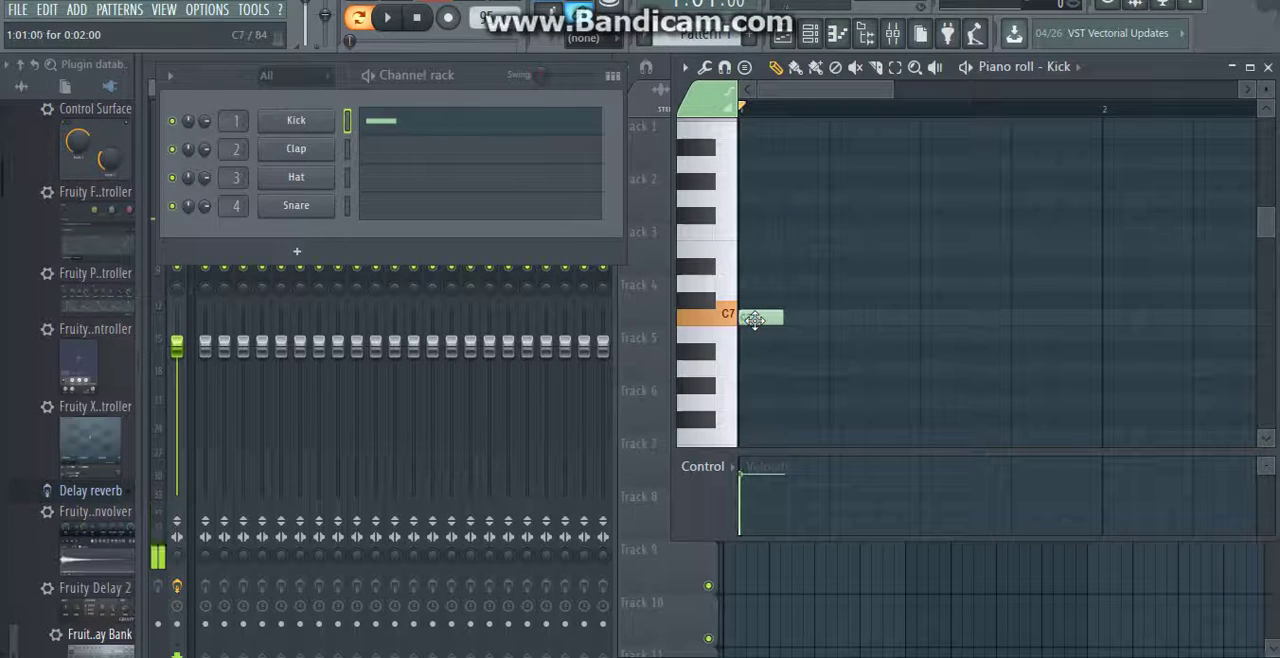
click(846, 320)
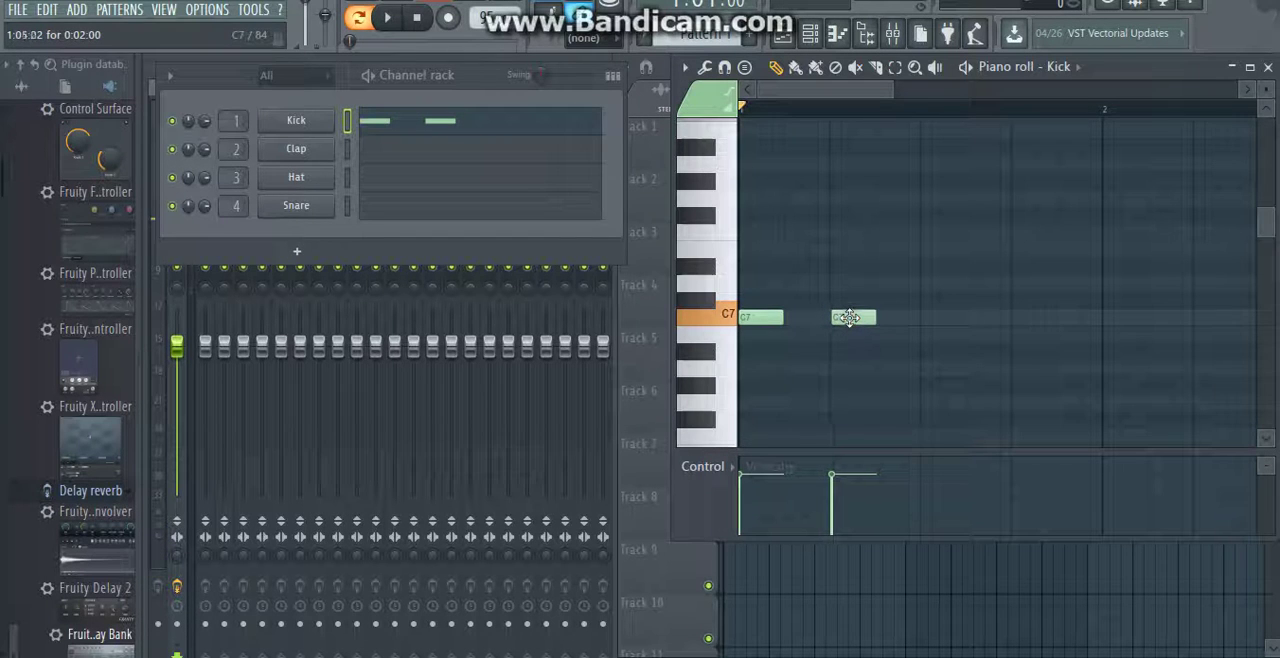
click(1017, 319)
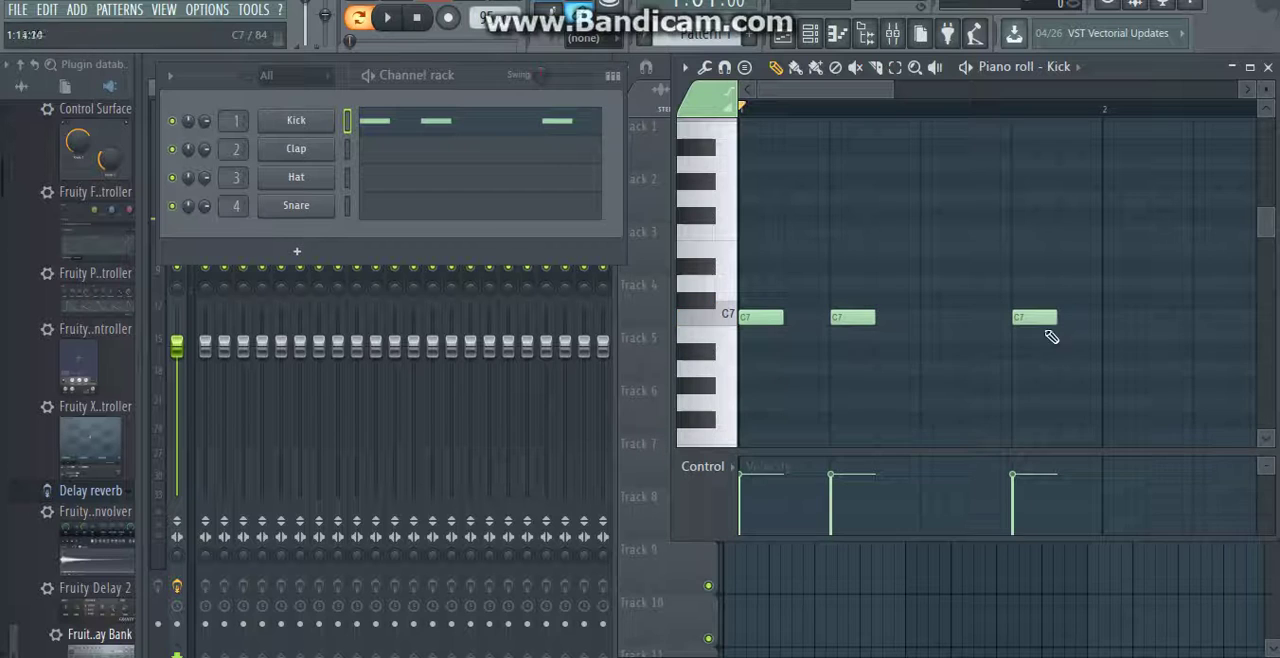
click(853, 317)
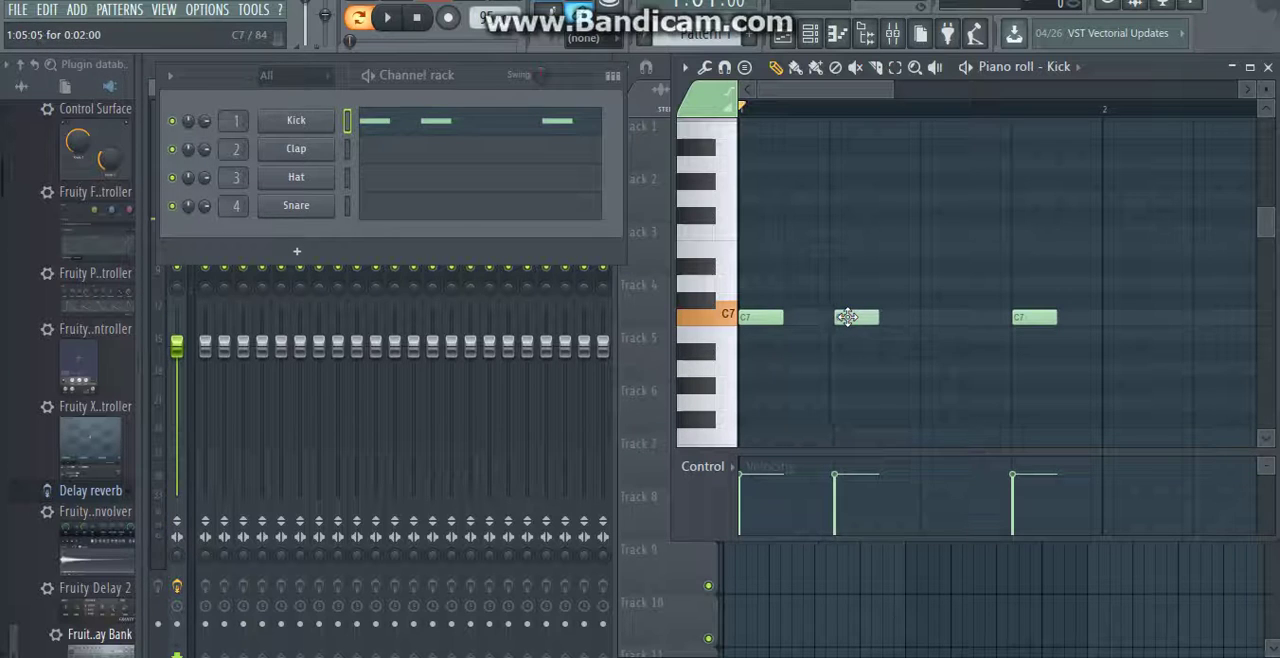
mouse_move(853, 317)
mouse_down()
mouse_move(873, 318)
mouse_move(845, 318)
mouse_up()
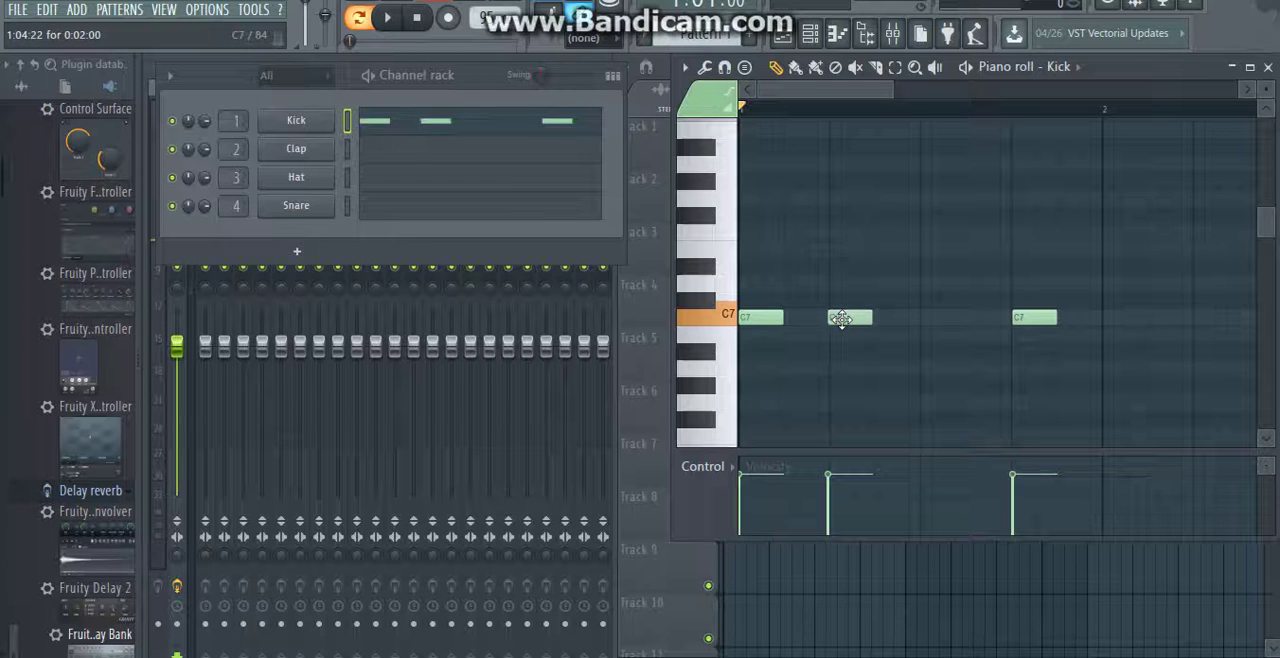
- Place one Snare note on C7 at the third beat of bar one
click(296, 205)
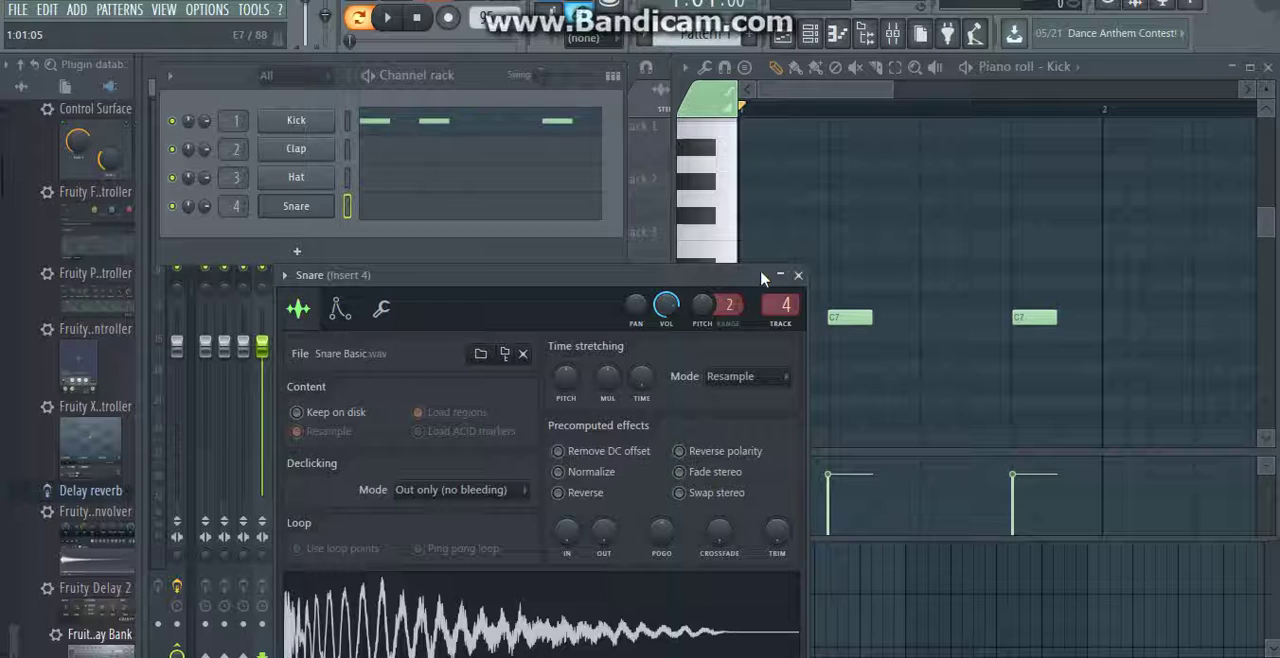
click(800, 275)
click(540, 206)
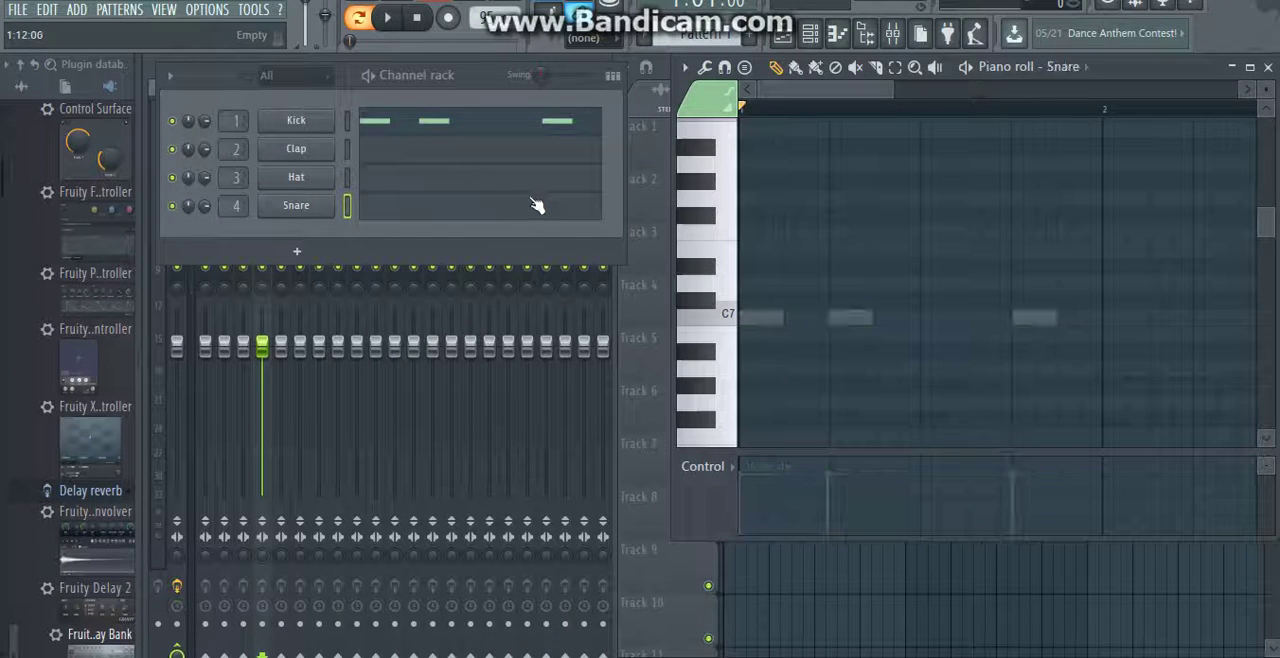
click(935, 338)
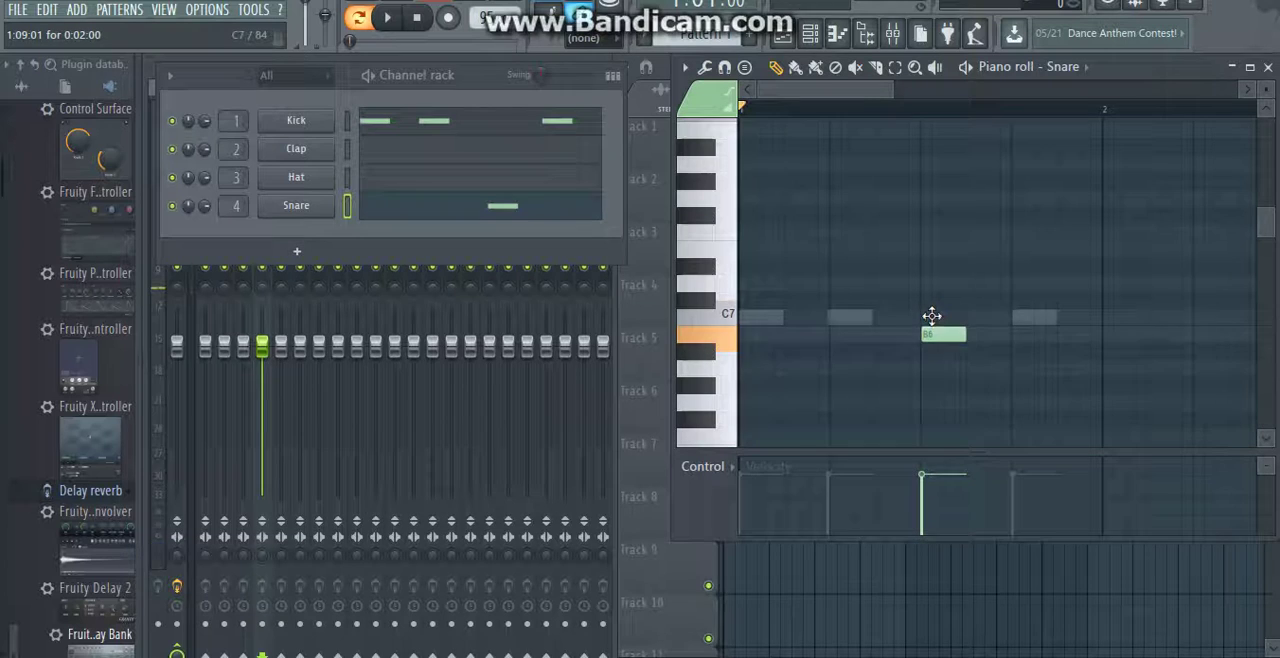
drag(930, 335, 930, 314)
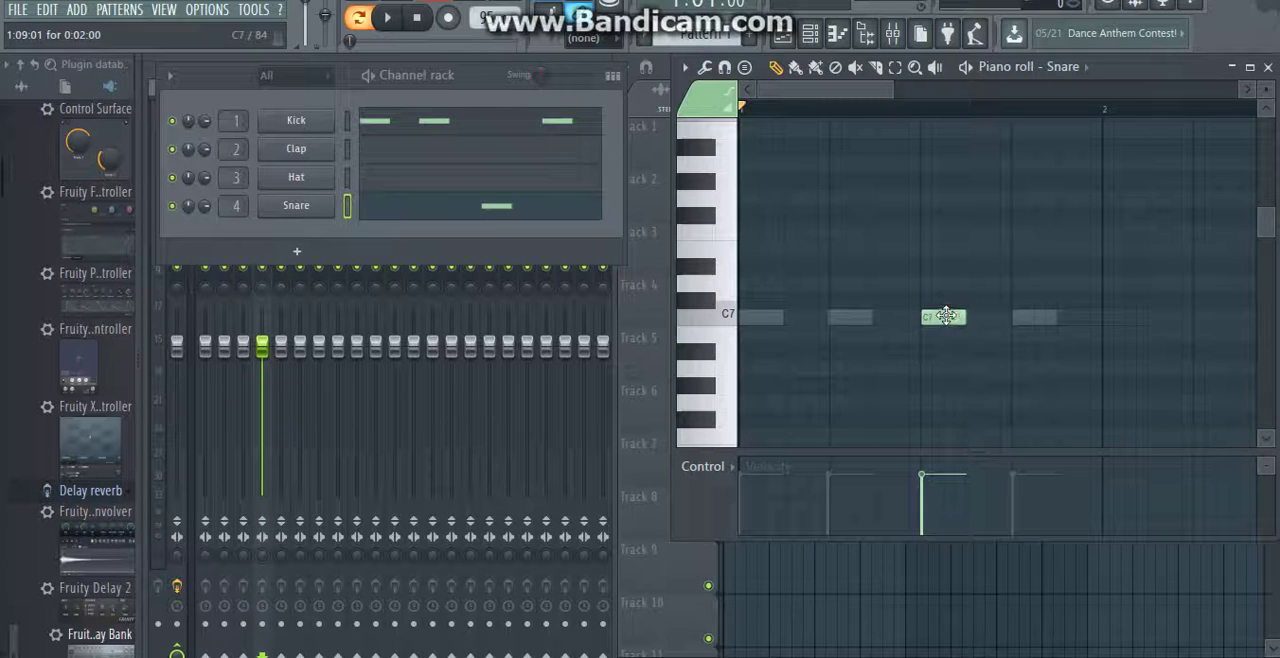
click(296, 177)
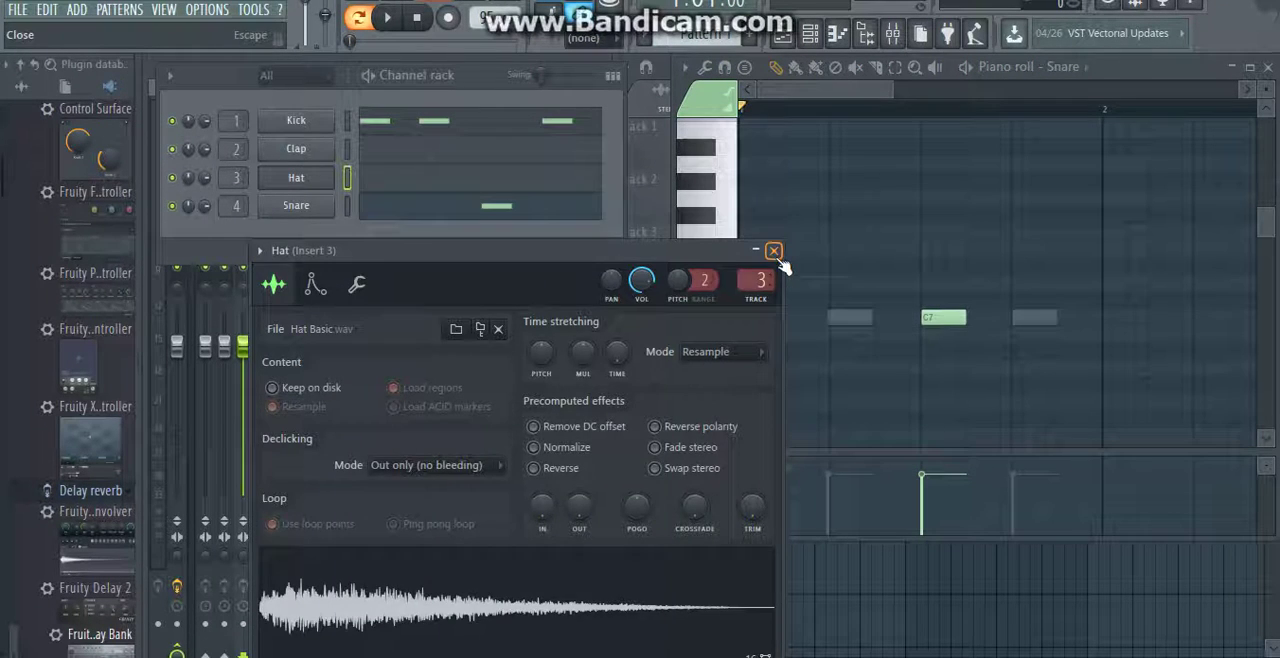
- Draw eight evenly spaced Hat notes on D7 across the first bar
click(774, 251)
click(398, 191)
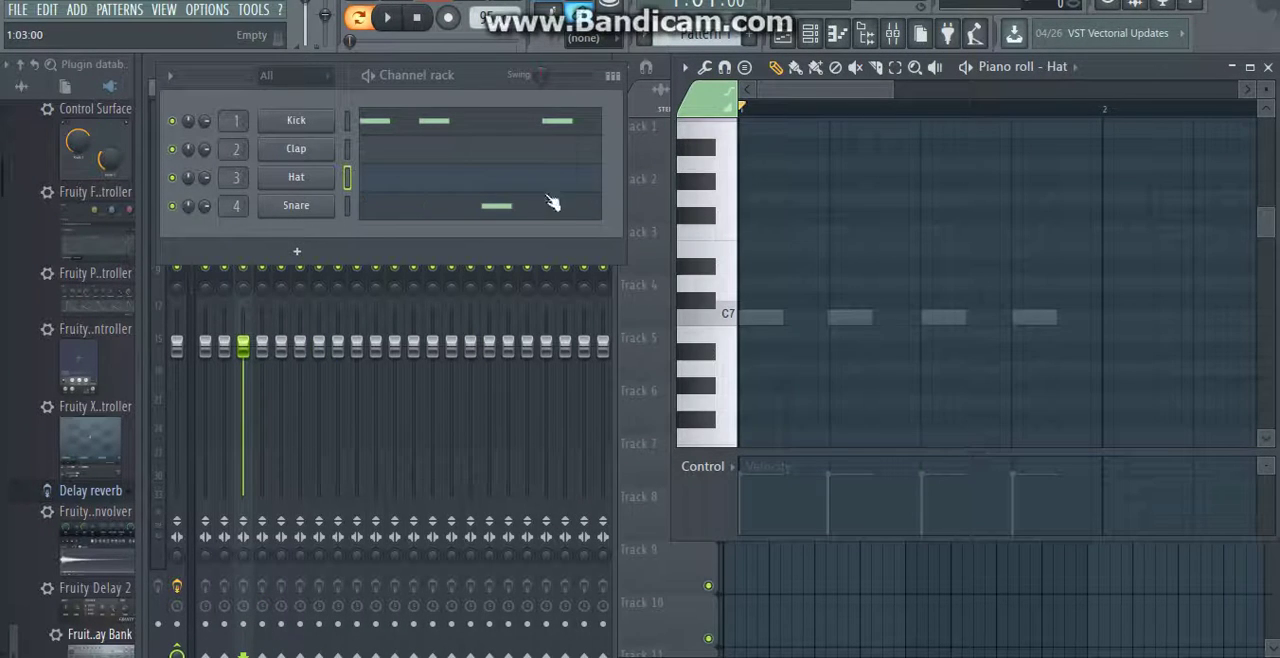
click(747, 285)
click(815, 285)
drag(815, 283, 801, 283)
click(853, 285)
click(899, 285)
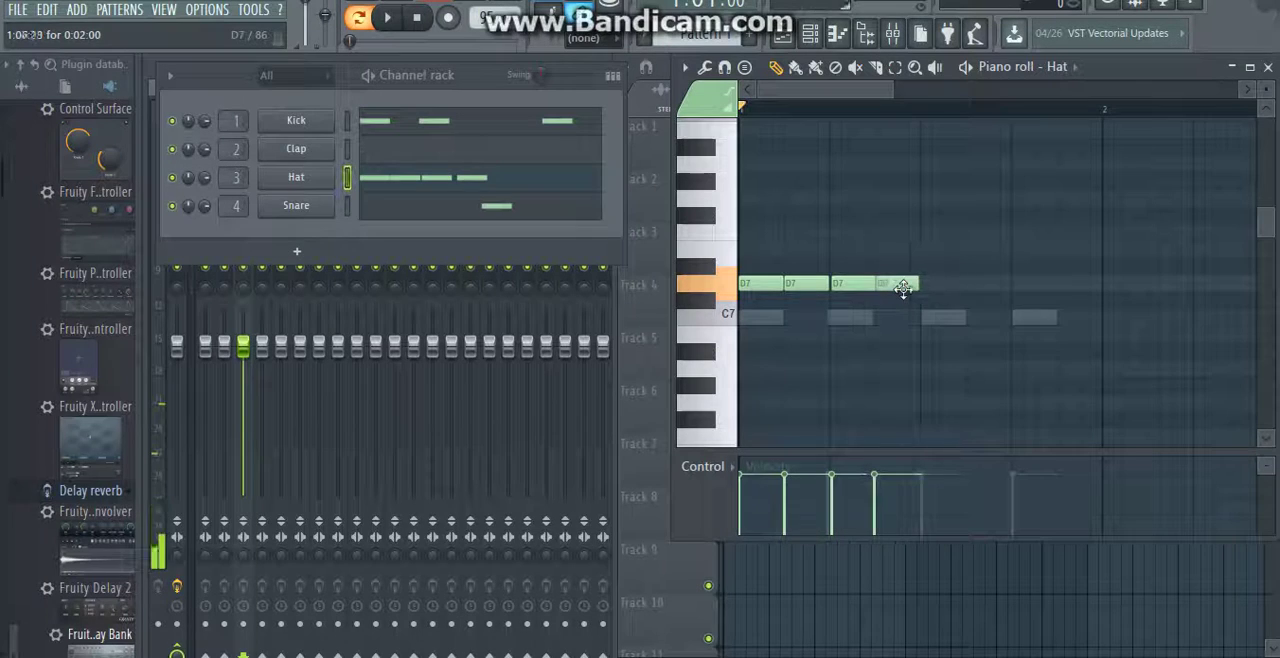
click(940, 285)
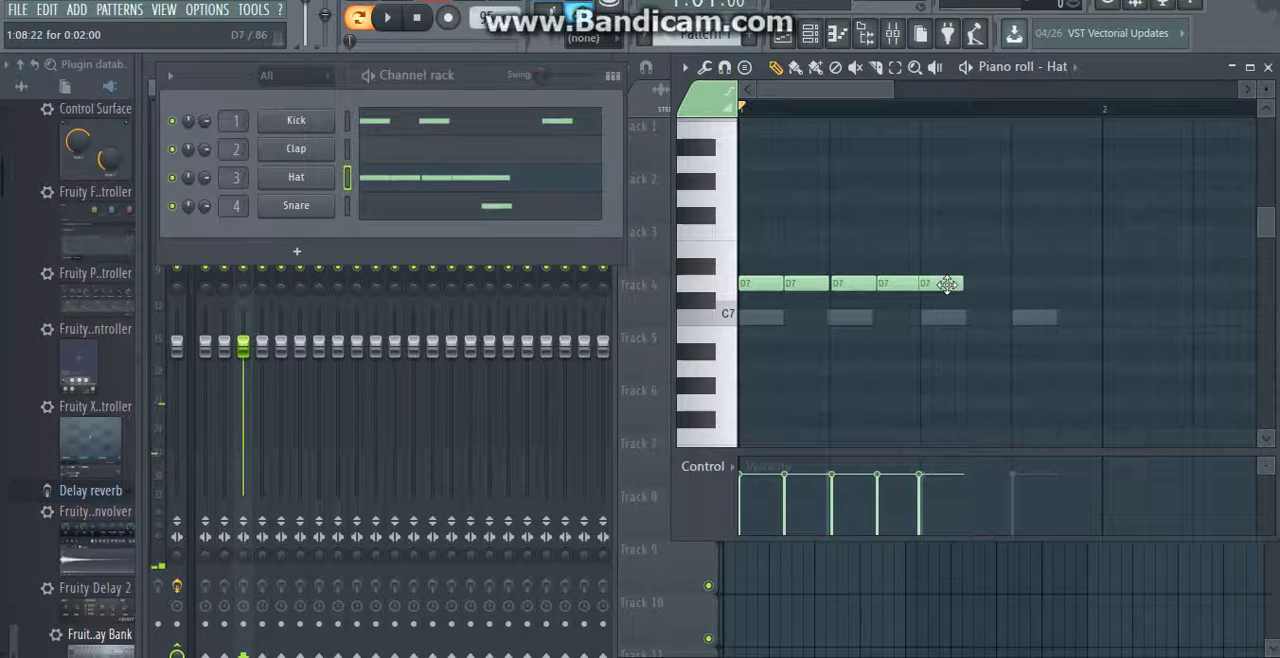
click(1000, 285)
drag(1000, 284, 982, 284)
click(1030, 285)
click(1075, 285)
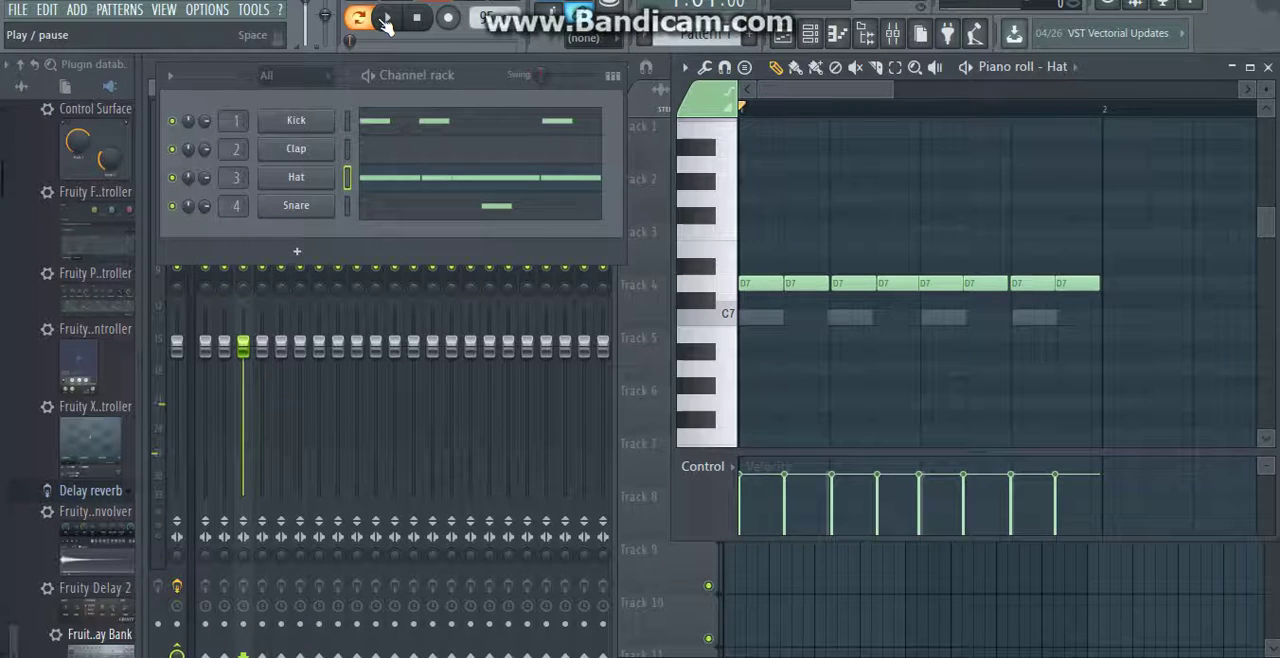
- Play and stop the beat, then bring up the new-channel instrument list
click(385, 20)
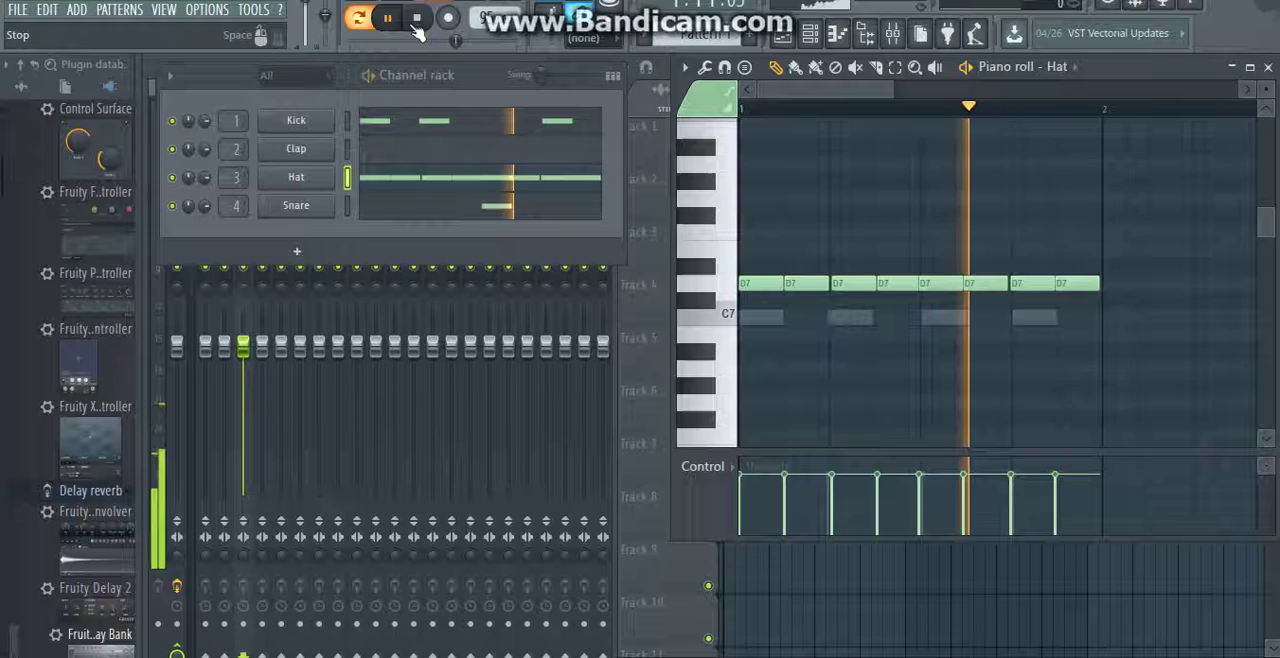
click(418, 20)
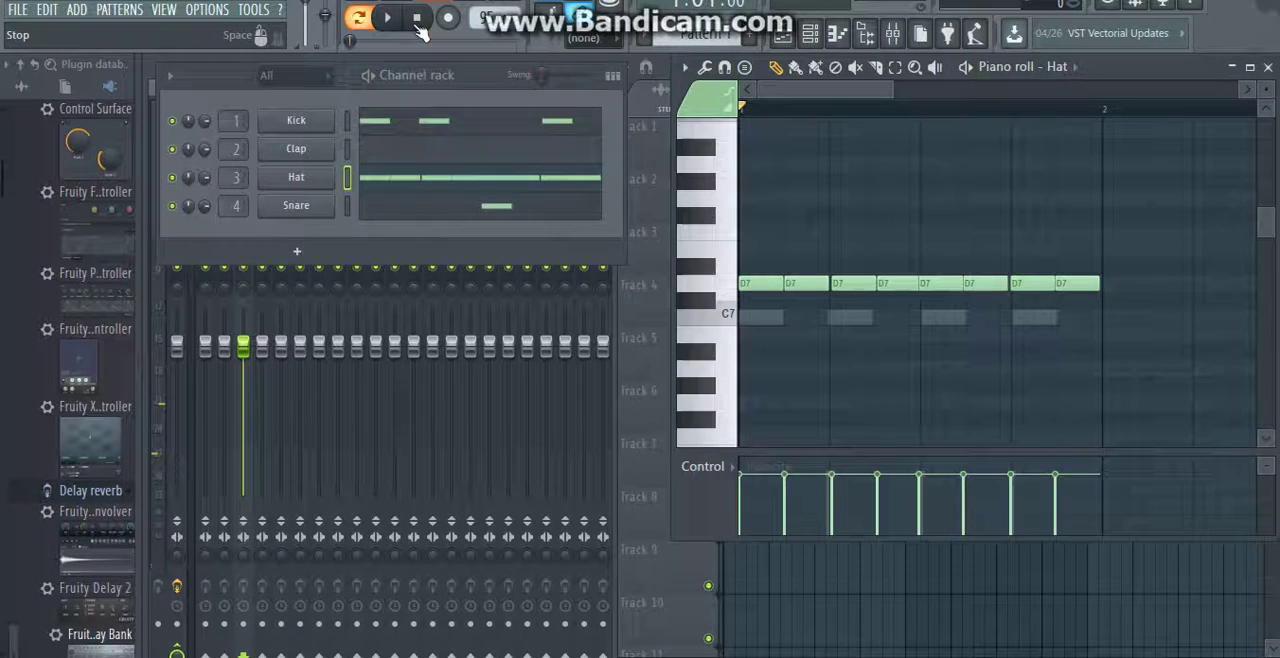
click(296, 251)
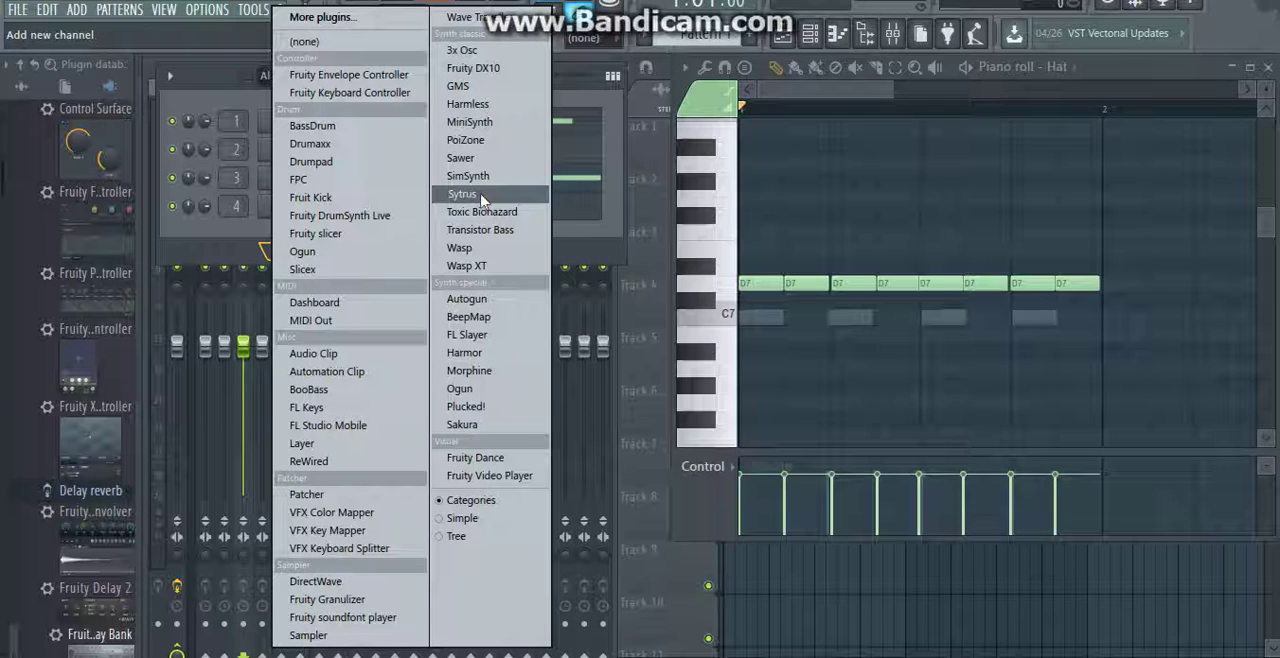
- Add MiniSynth, then Transistor Bass, from the Channel rack list, closing both plugin windows
click(470, 122)
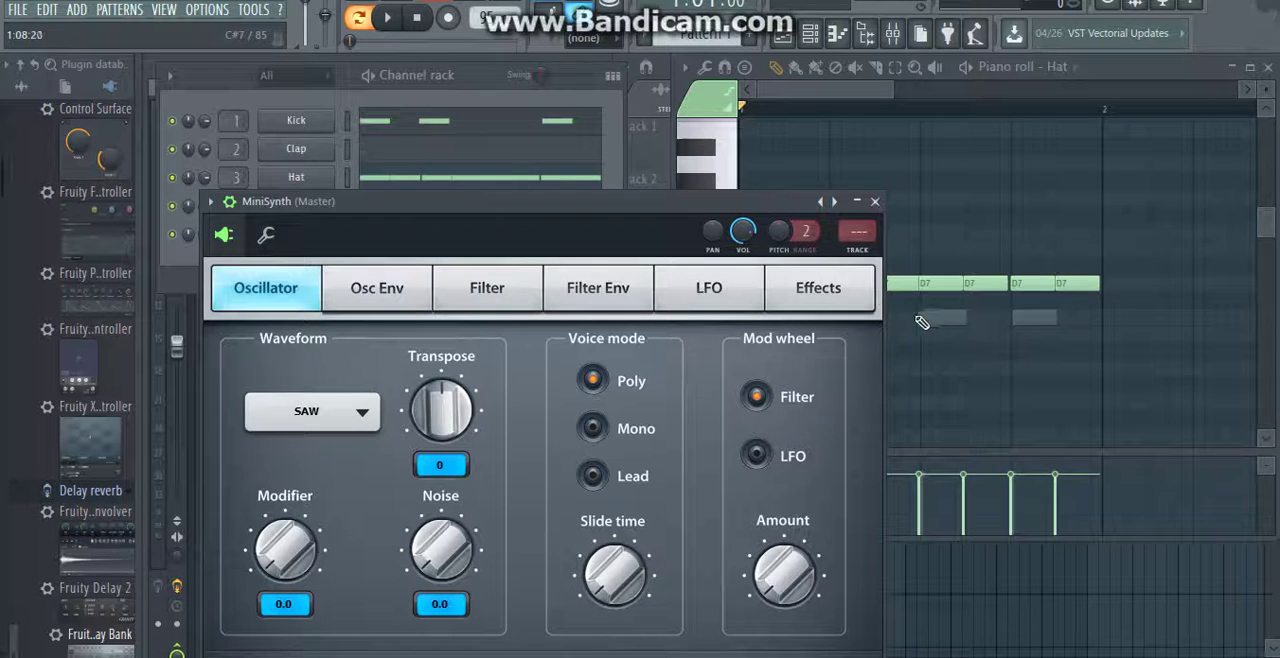
click(876, 202)
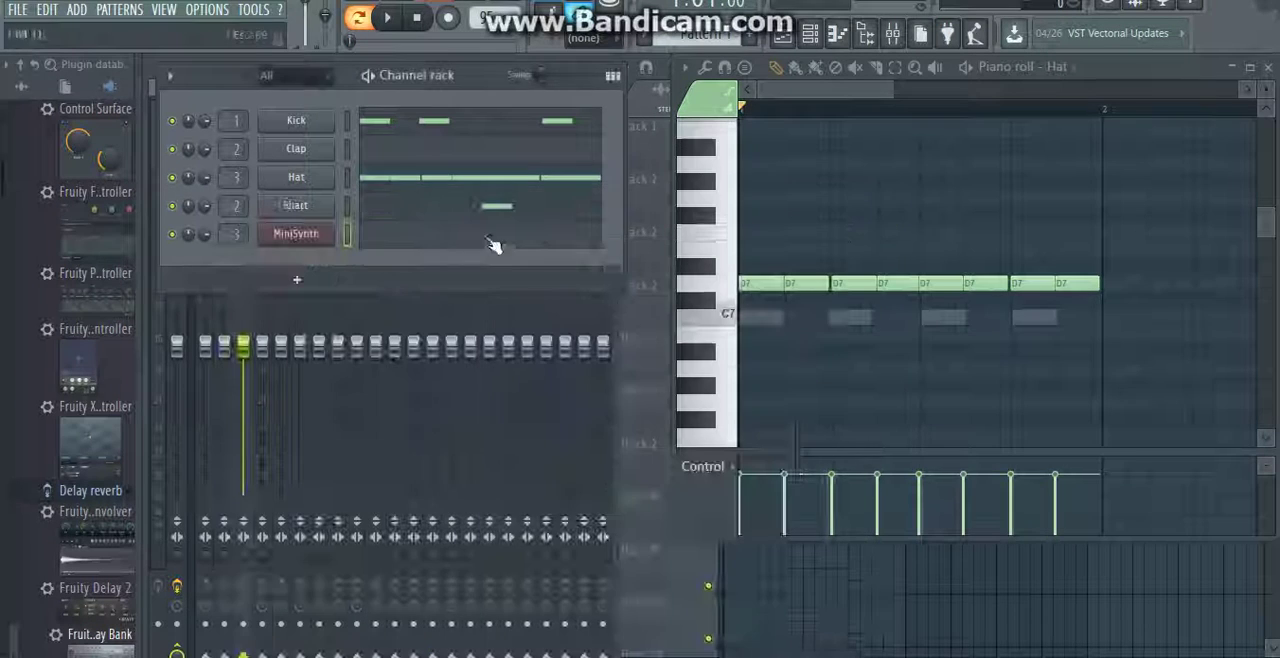
click(300, 278)
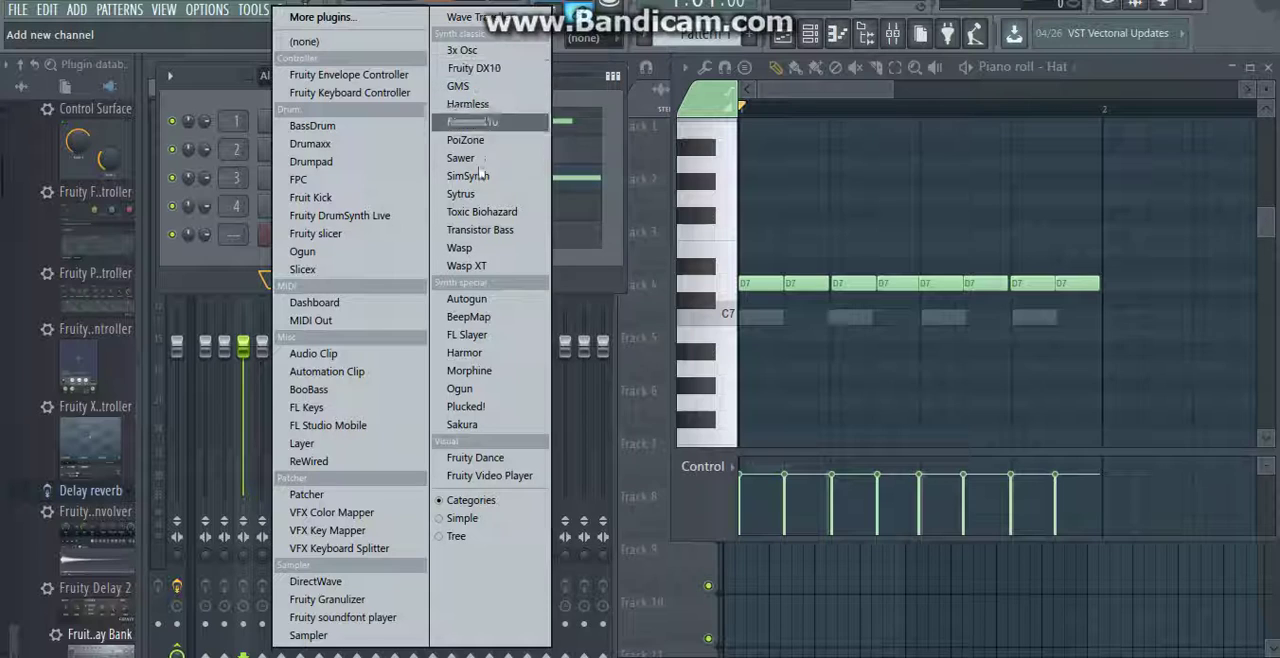
click(480, 229)
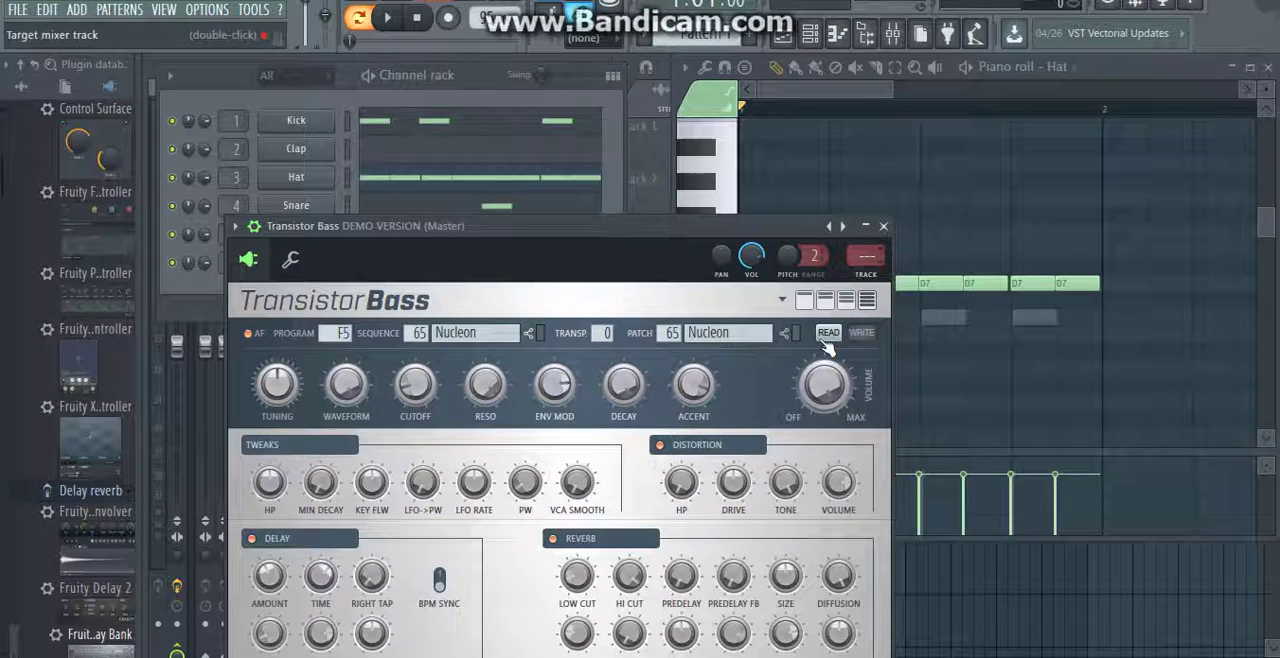
click(883, 226)
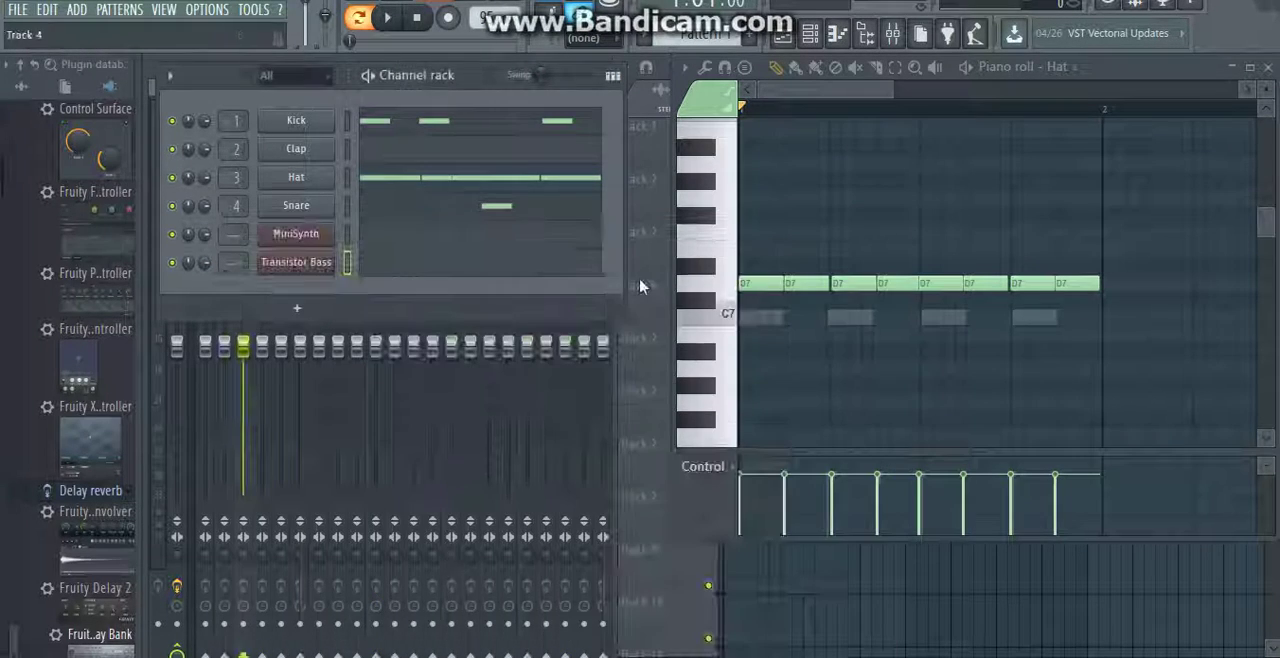
- Draw a short MiniSynth note on A6 at the start of bar one
click(525, 243)
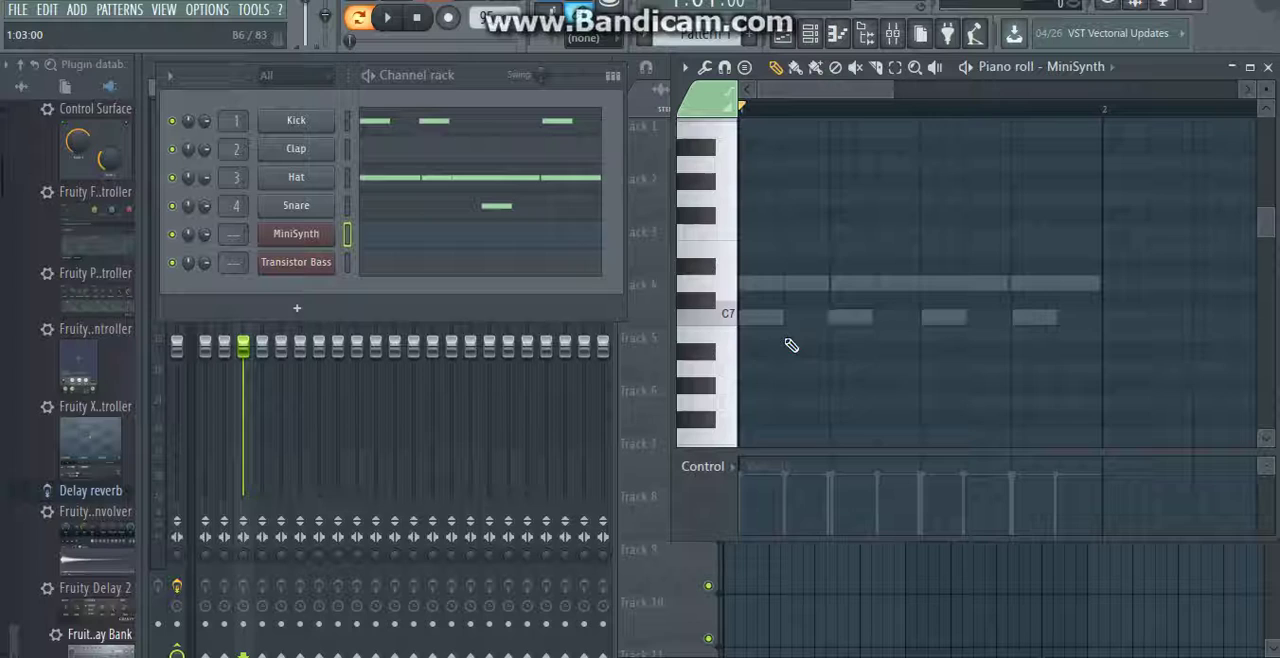
drag(791, 345, 782, 388)
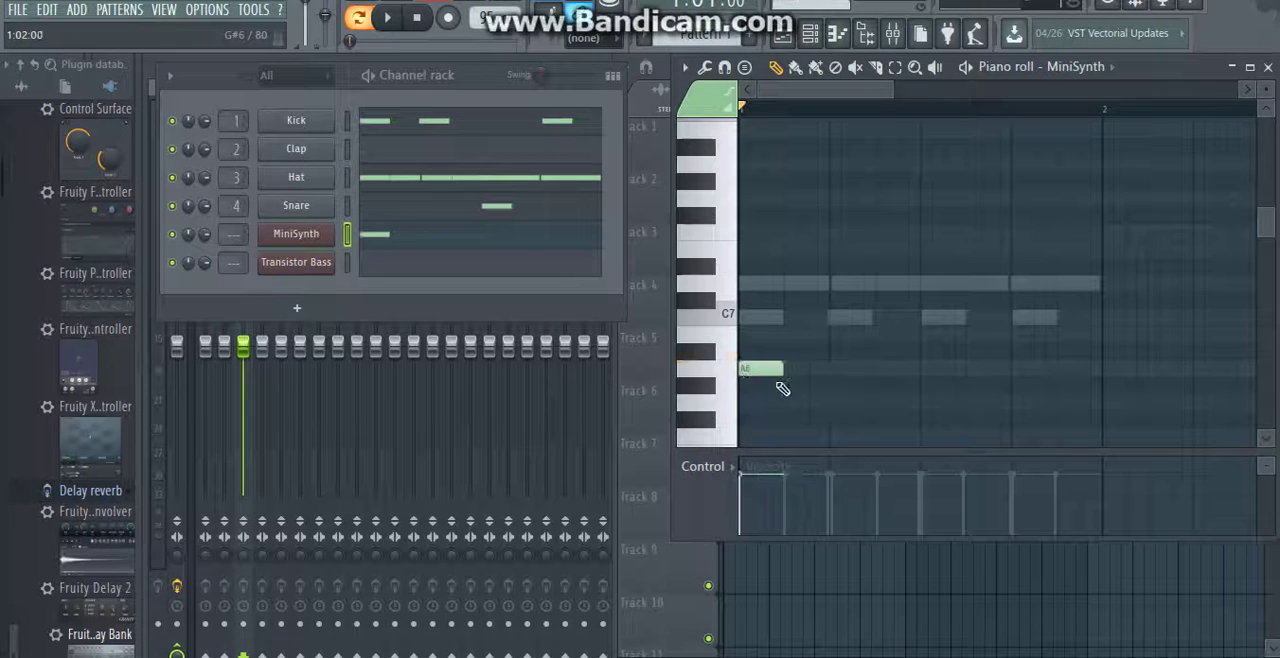
drag(784, 369, 760, 369)
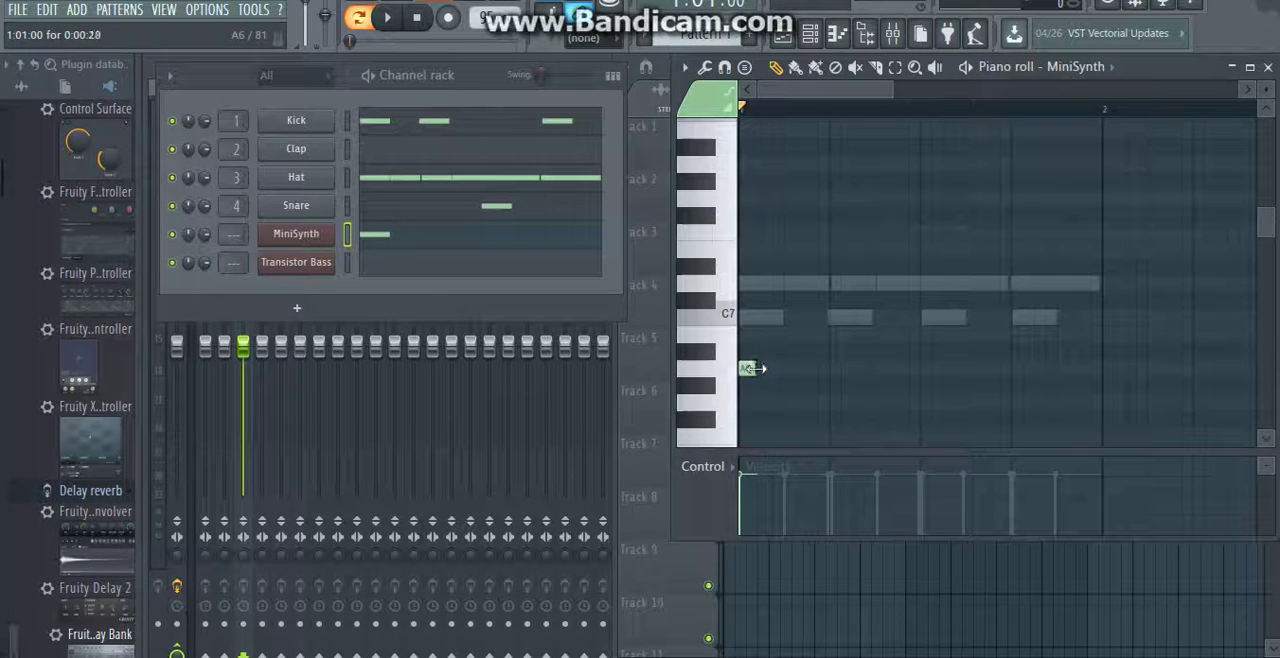
- Add four Transistor Bass notes on the Funky row, nudging the fourth earlier
click(456, 261)
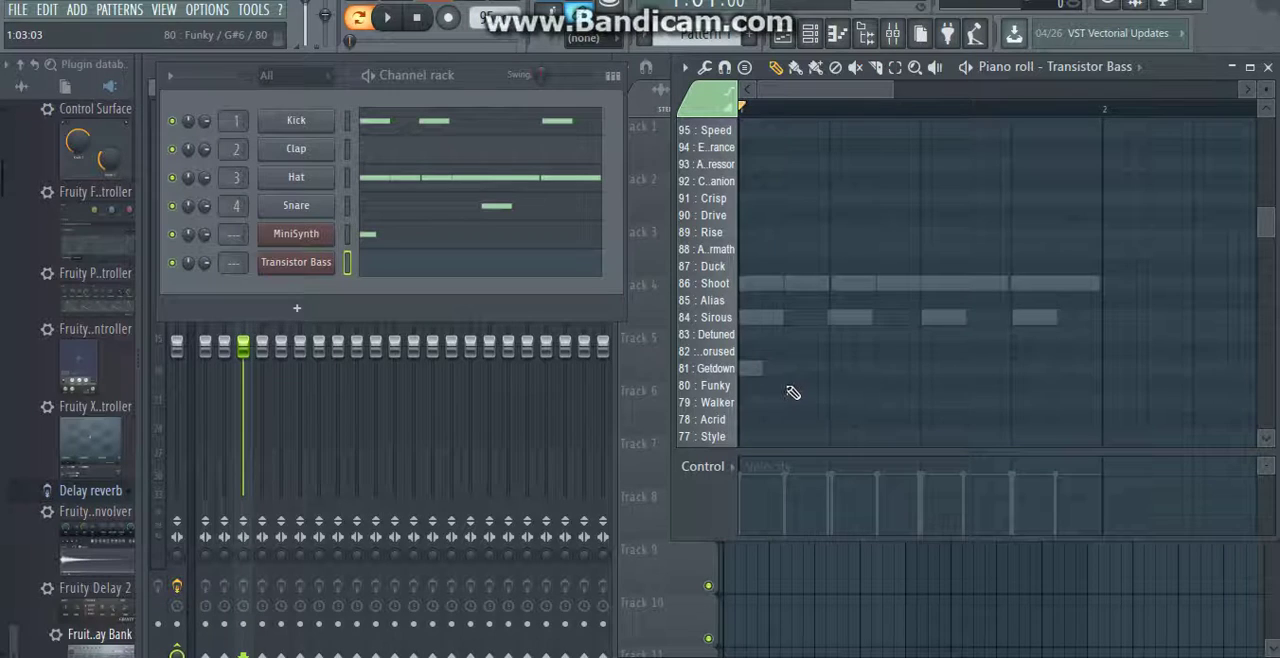
click(798, 386)
click(841, 386)
click(888, 386)
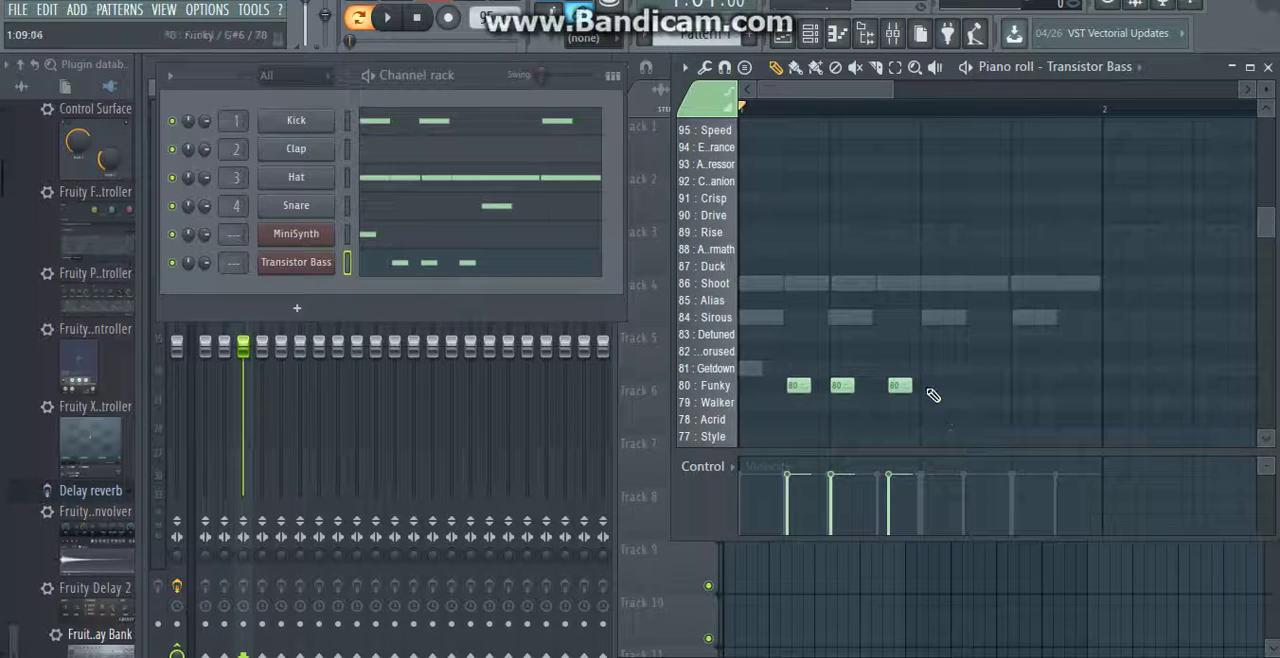
click(938, 386)
drag(938, 386, 888, 386)
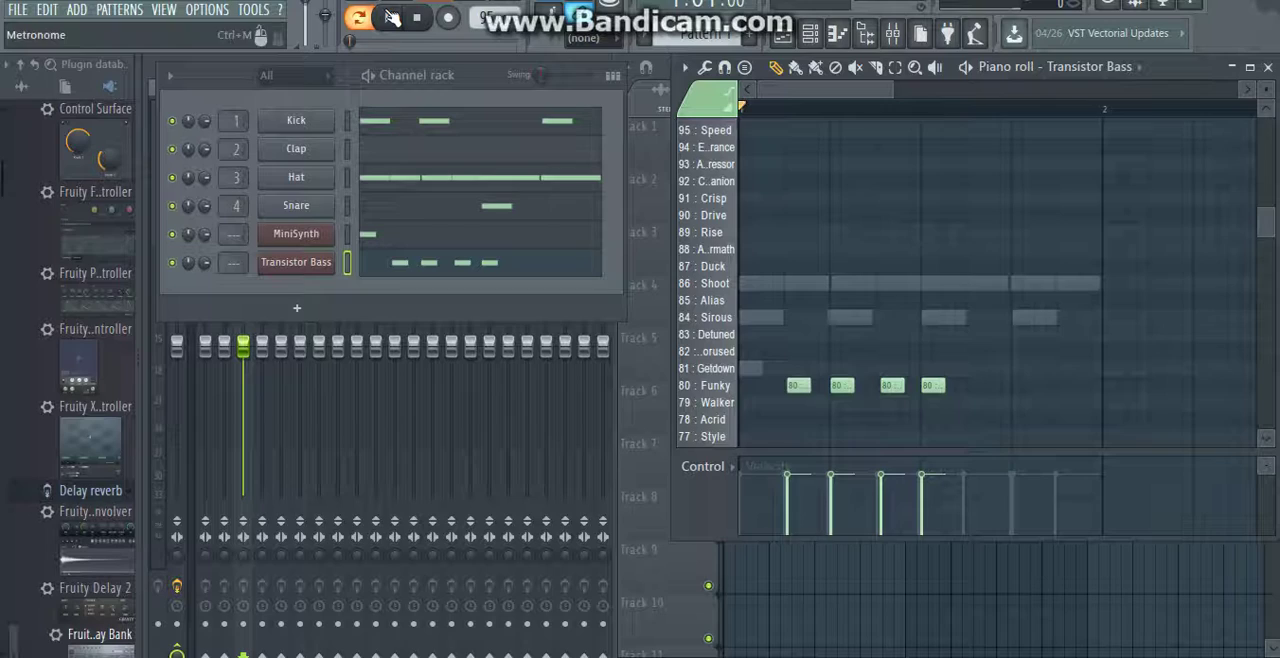
click(387, 17)
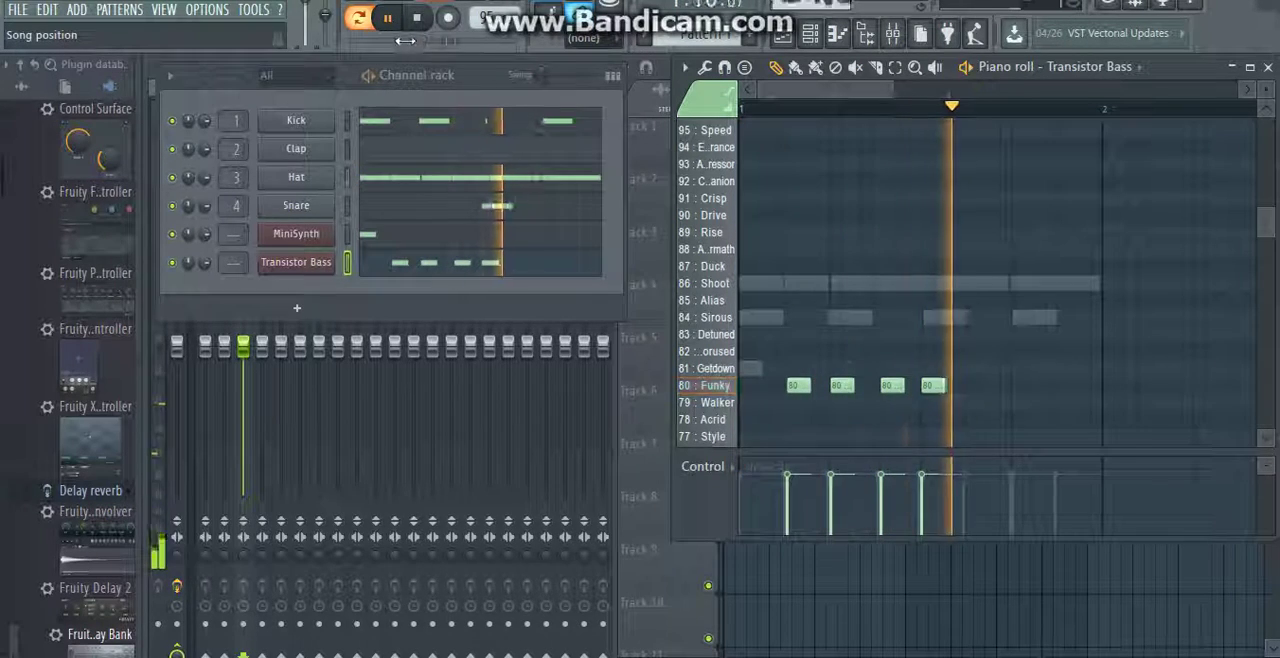
click(417, 18)
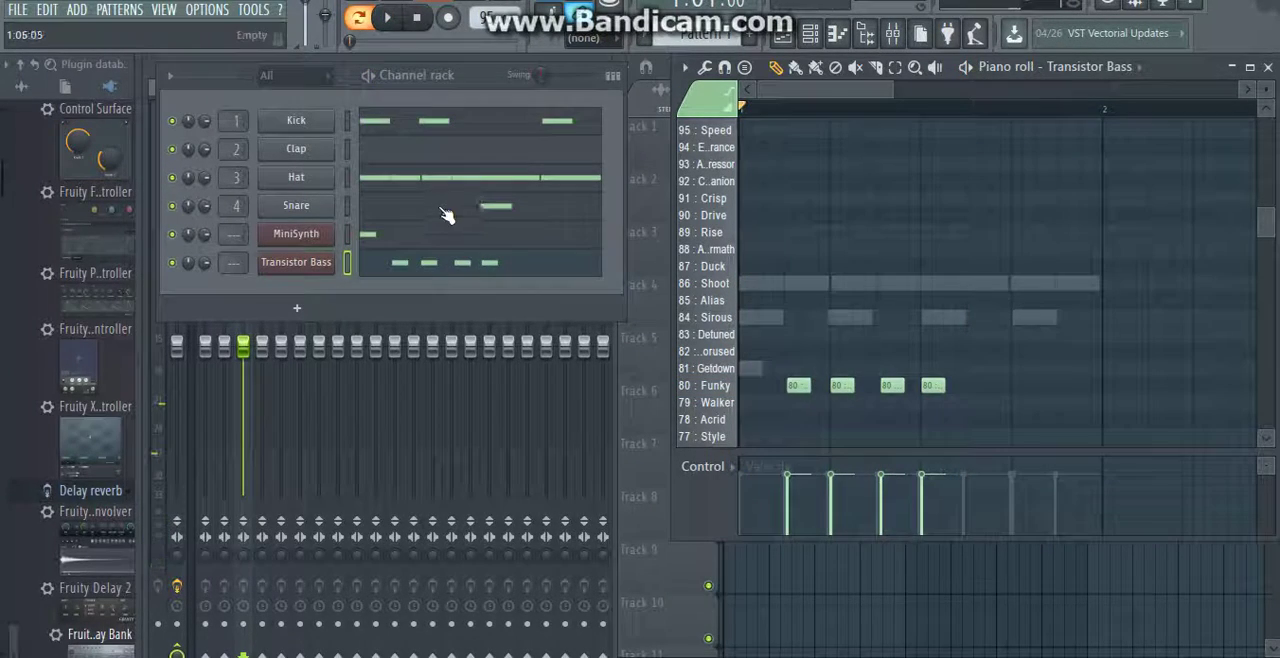